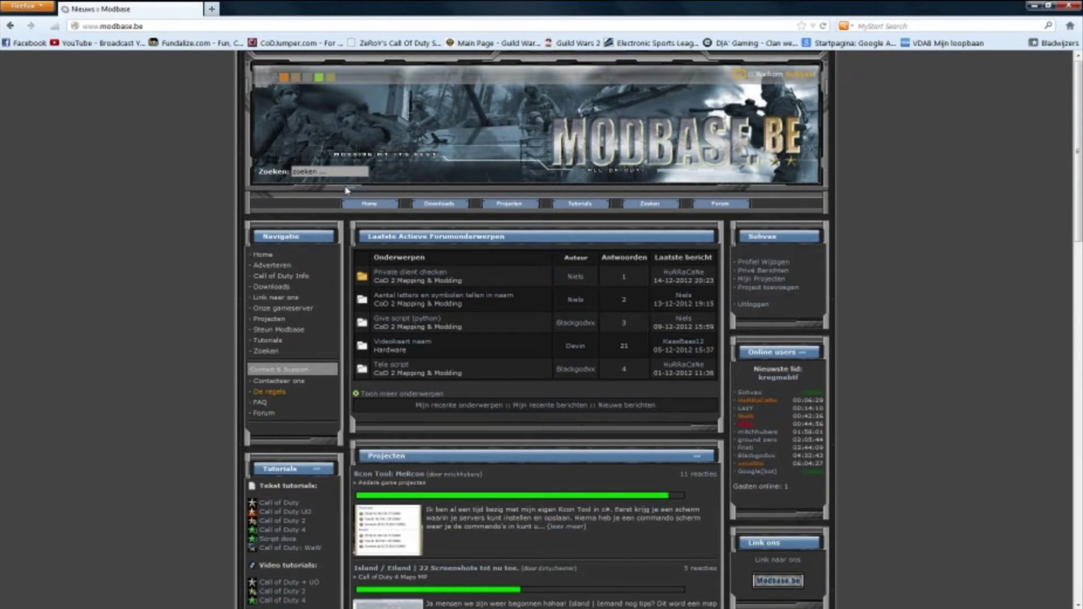
Open the CoD:MW Modtools - Radiant download page from Modbase.be's Downloads section
click(442, 213)
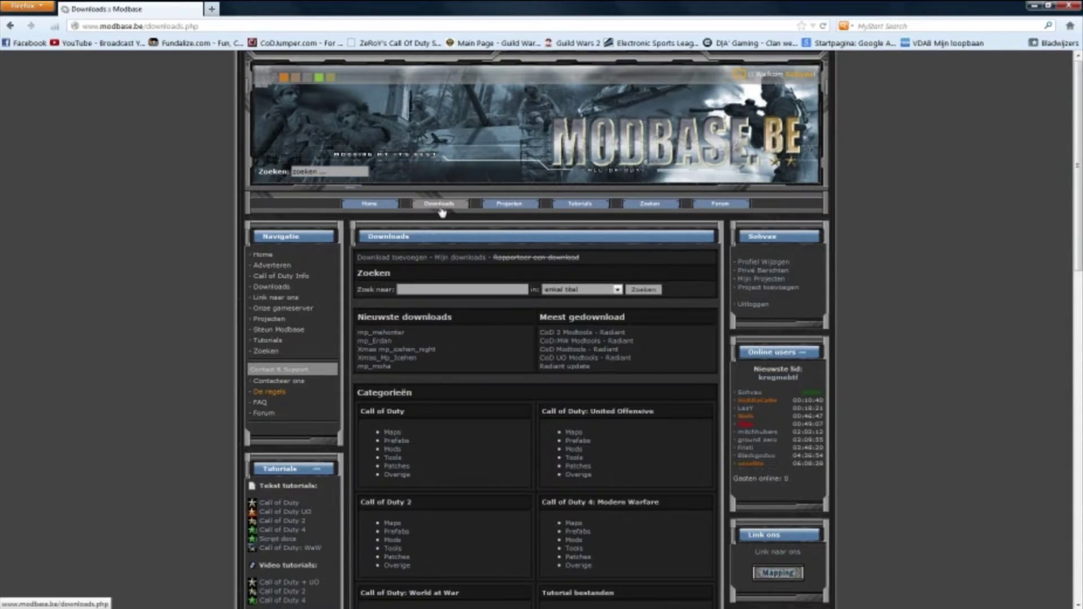
click(569, 345)
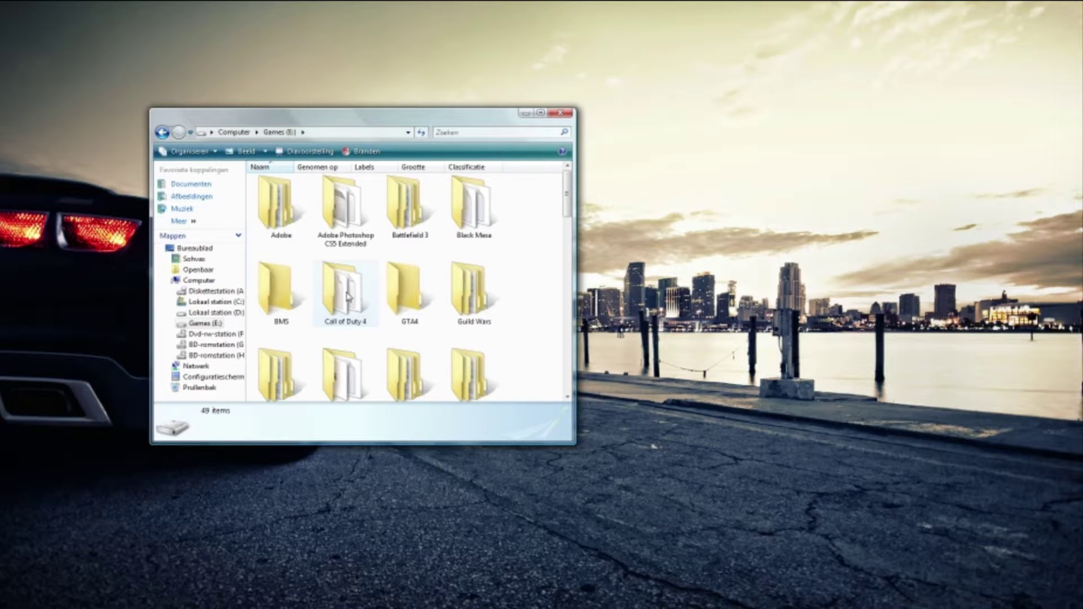
Reposition Explorer, glance into drive C:, then open the Games (E:) drive
drag(338, 116, 369, 93)
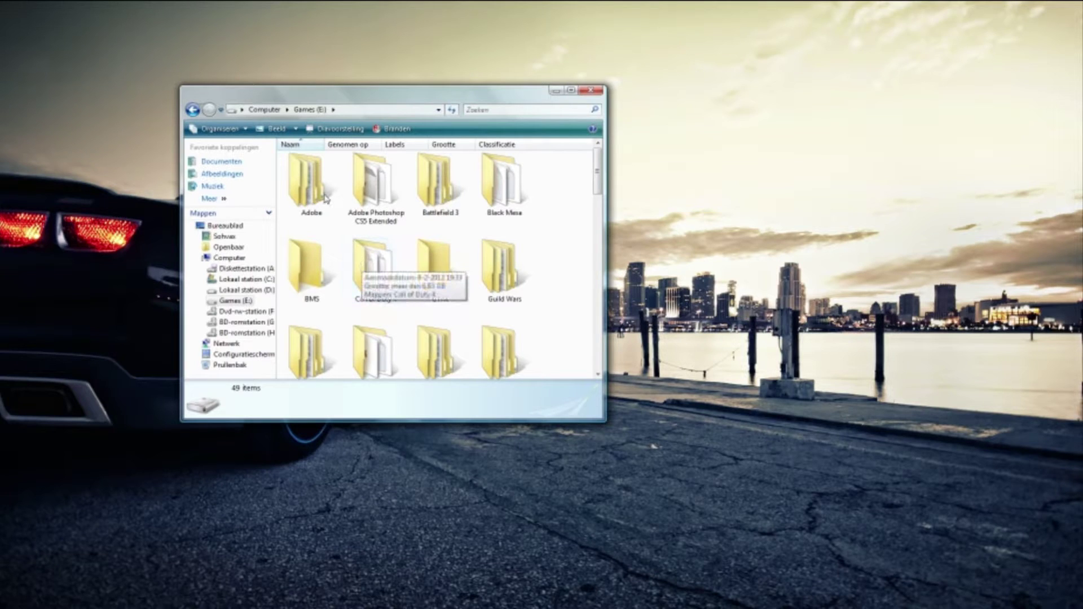
click(285, 110)
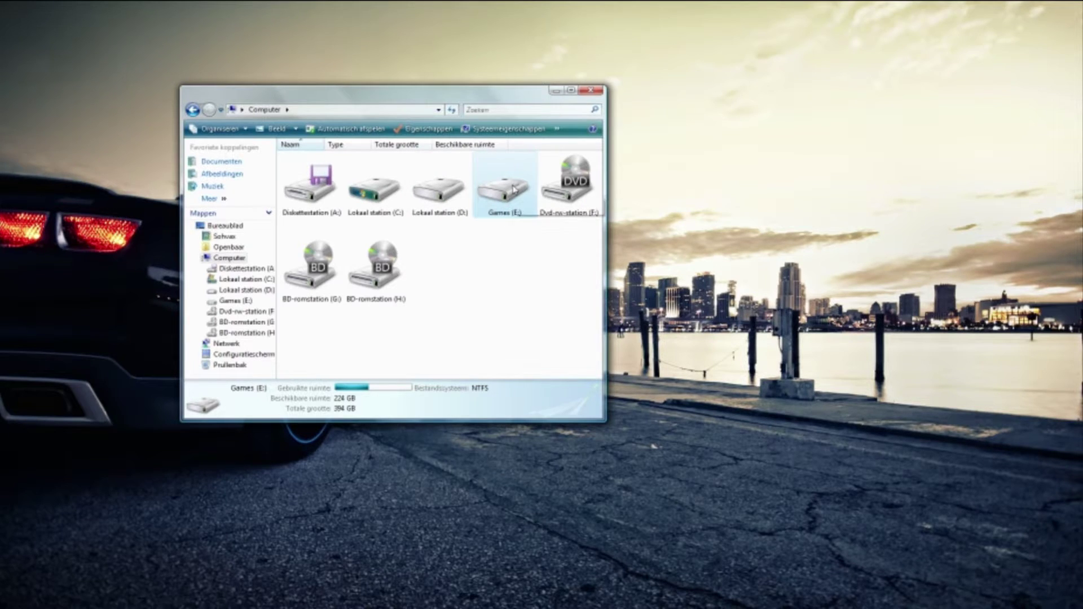
double_click(394, 198)
key(BackSpace)
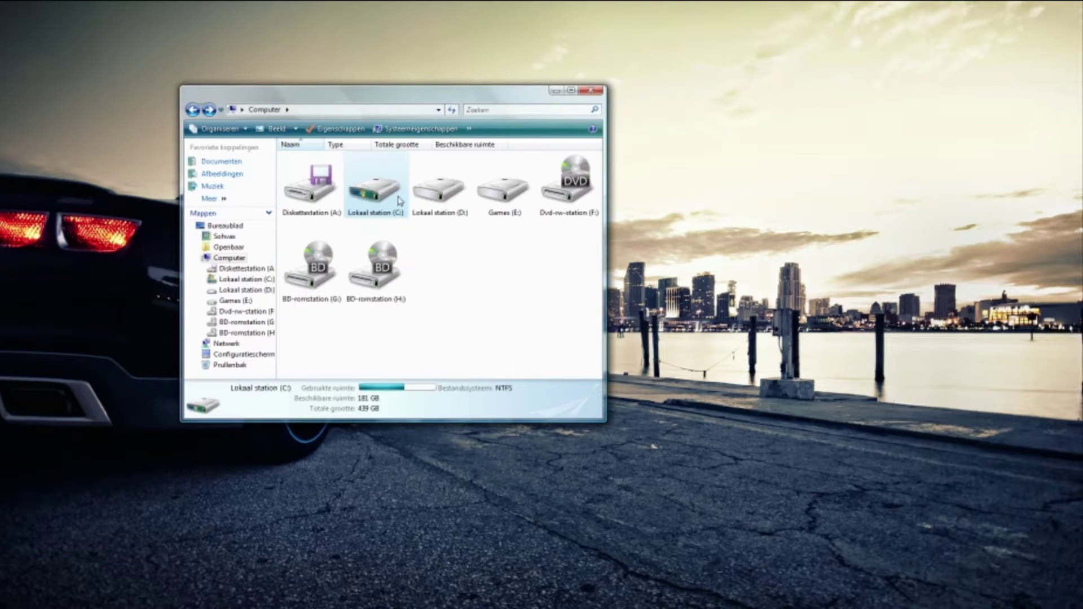
double_click(512, 204)
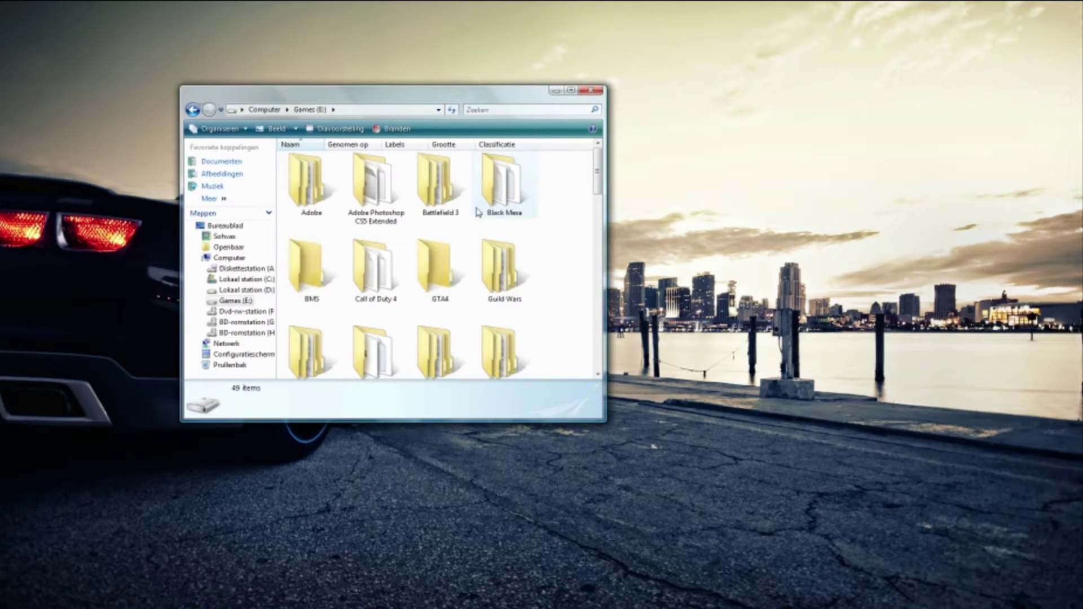
Open the Call of Duty 4 folder and inspect sp_tool.exe and mp_tool.exe
double_click(382, 278)
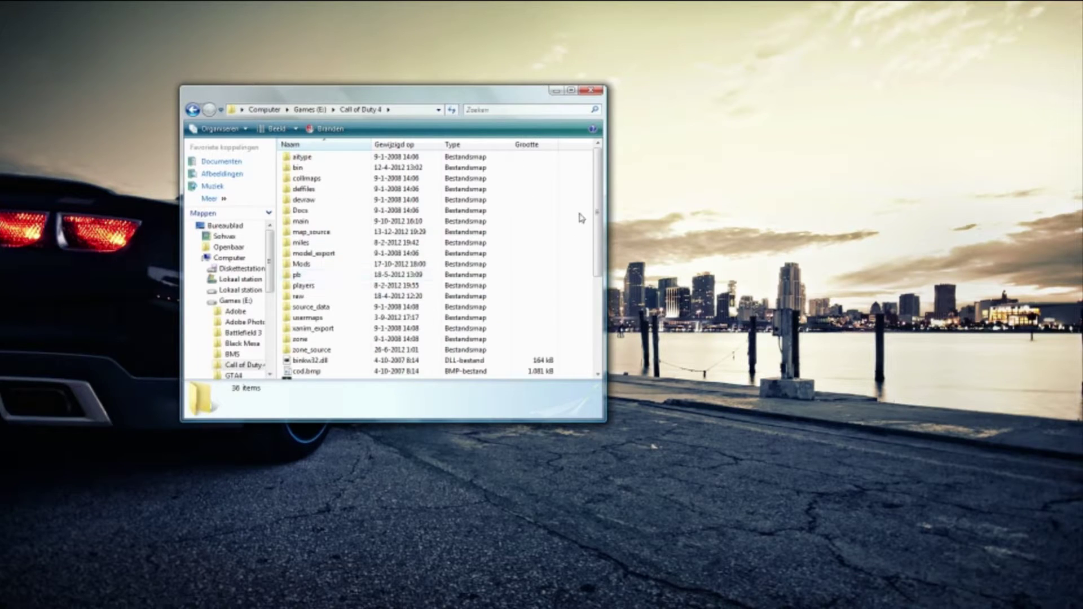
scroll(602, 179, down, 5)
scroll(327, 210, up, 5)
drag(597, 186, 581, 208)
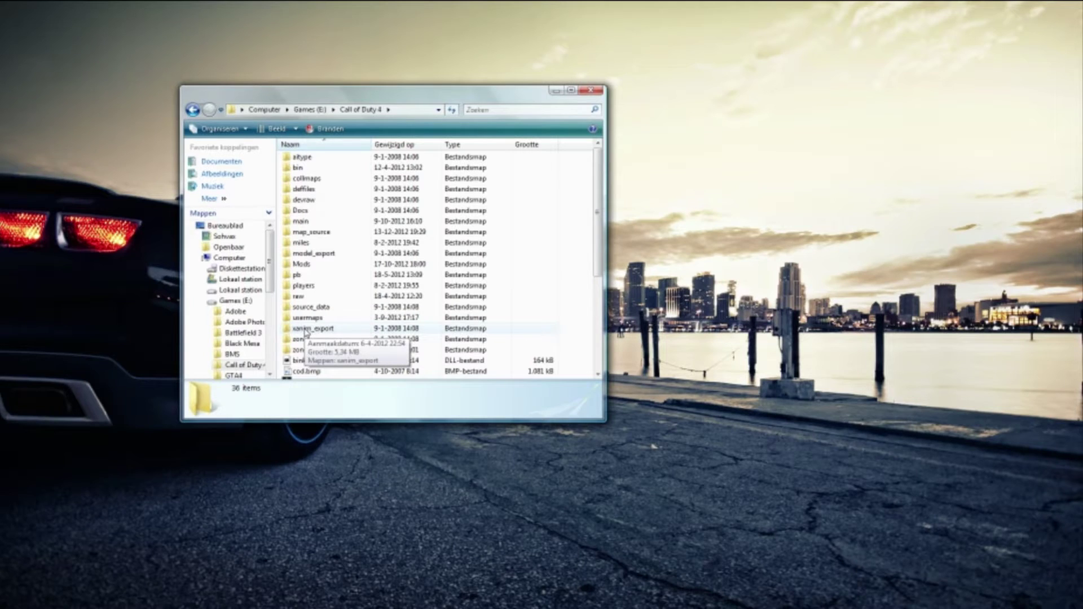
scroll(305, 333, down, 5)
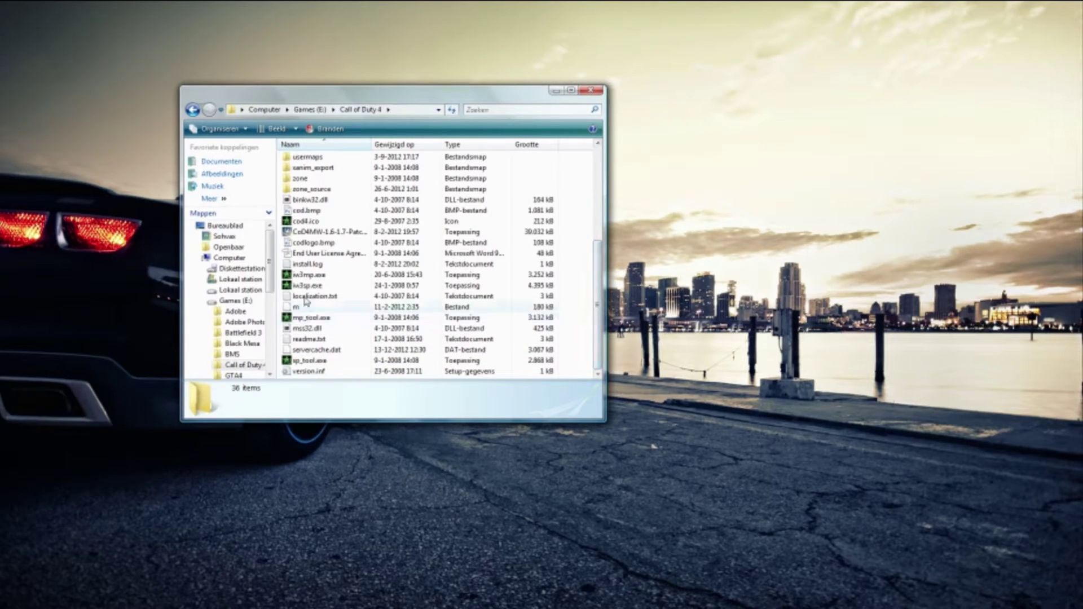
click(305, 361)
click(307, 319)
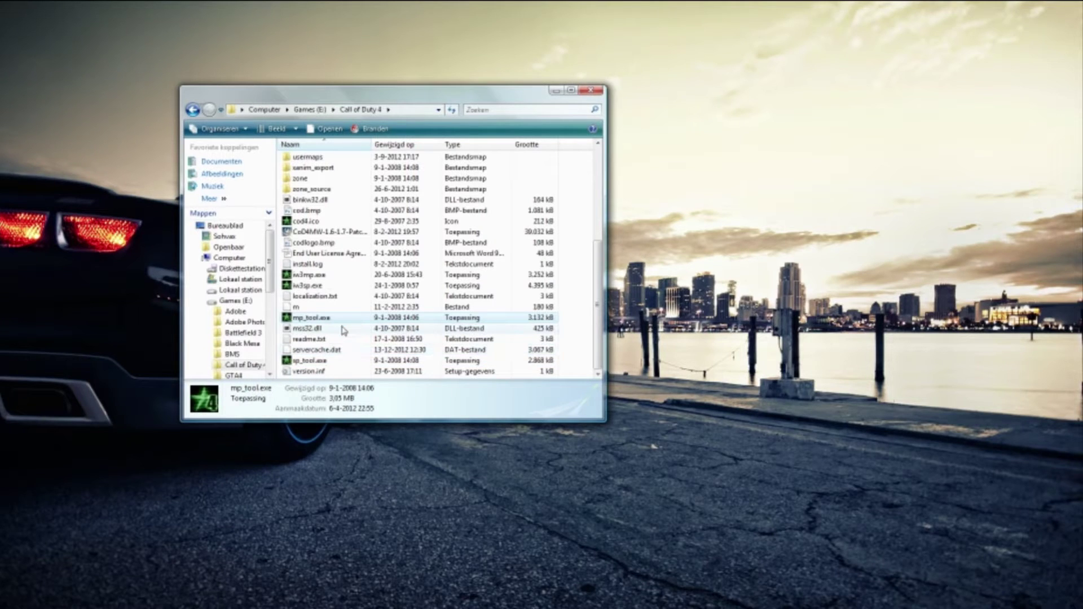
drag(598, 289, 602, 189)
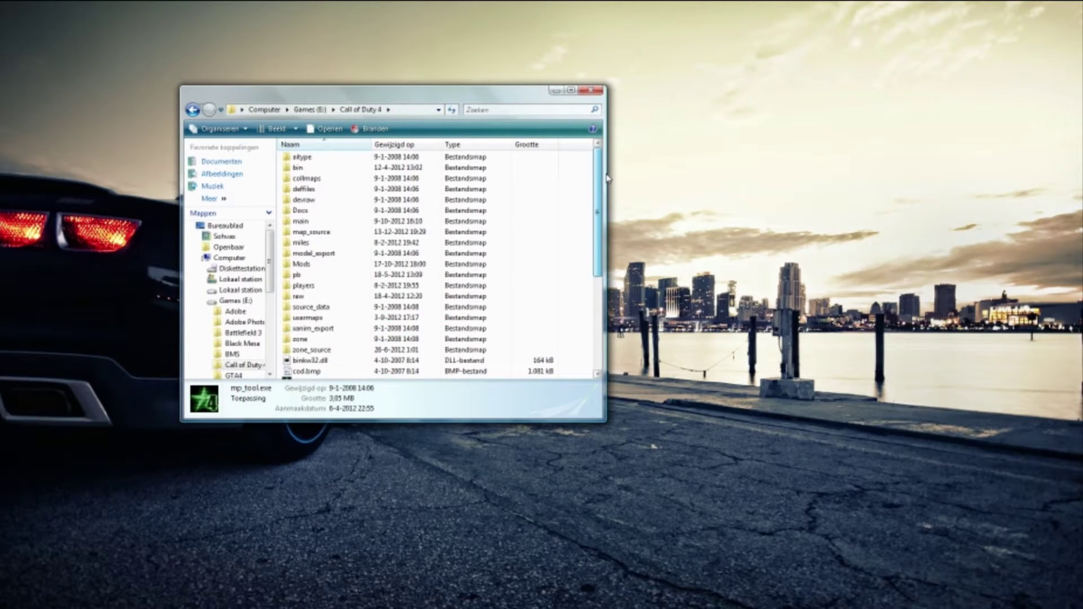
Go into bin\CoD4CompileTools and launch CoD4CompileTools.exe
double_click(323, 169)
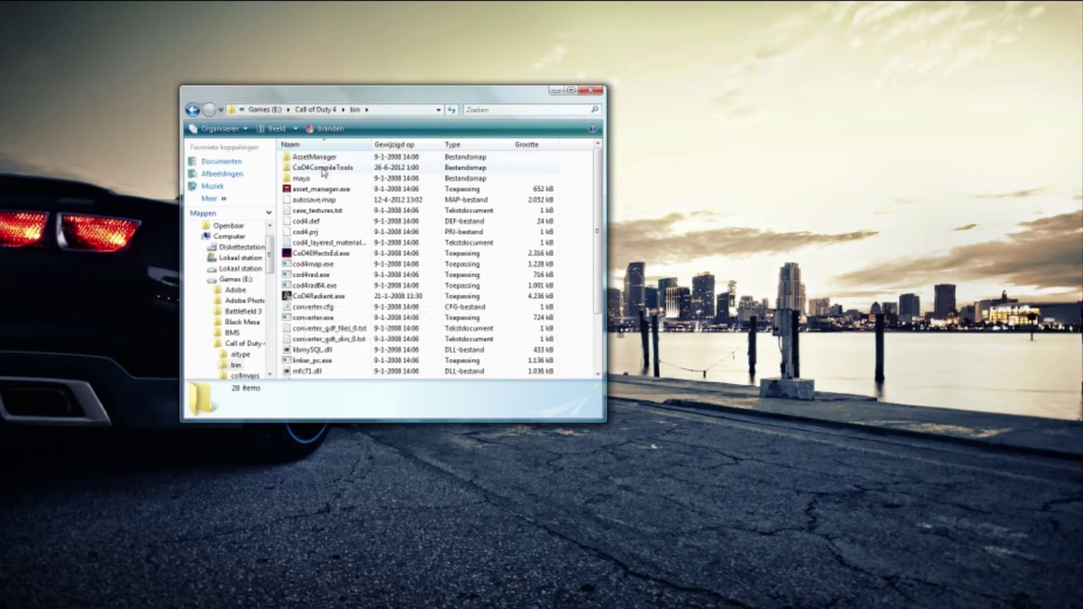
double_click(322, 169)
click(324, 158)
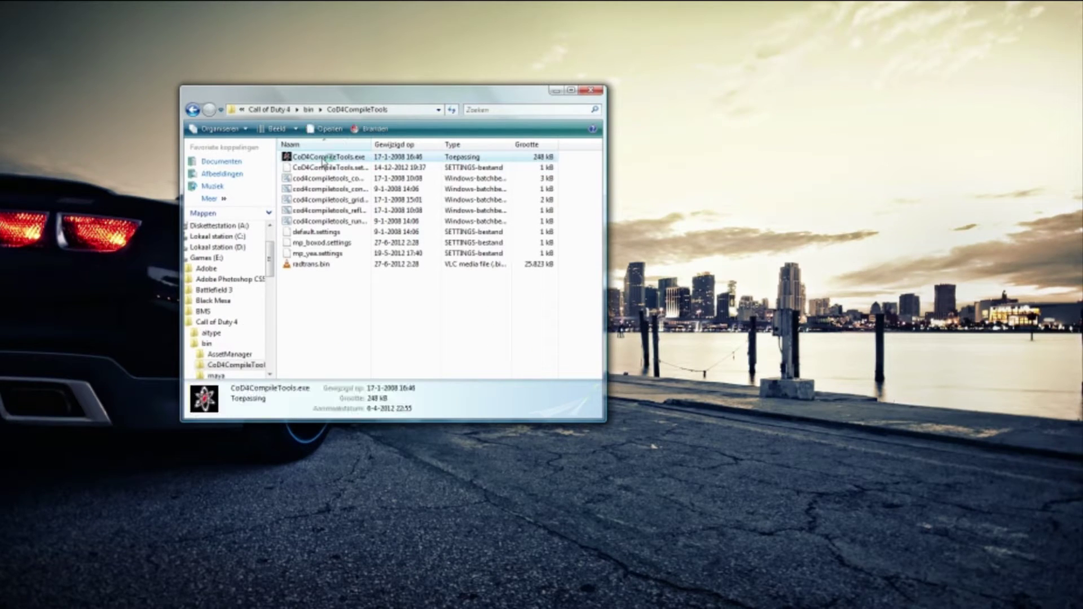
double_click(324, 158)
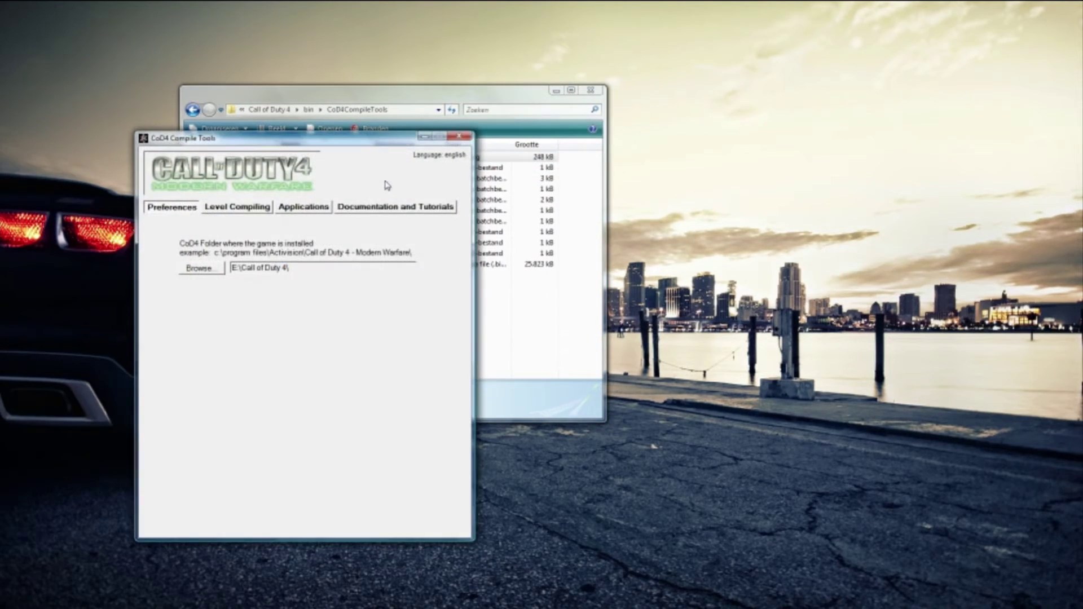
Set the game folder to E:\Call of Duty 4\ and show the Level Compiling map list
click(200, 268)
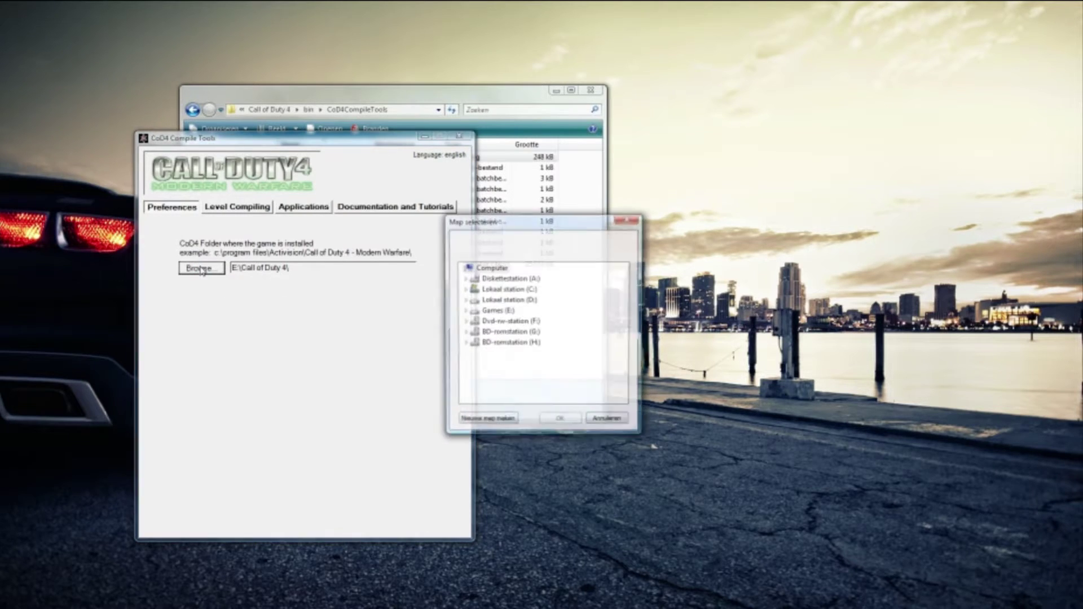
click(466, 310)
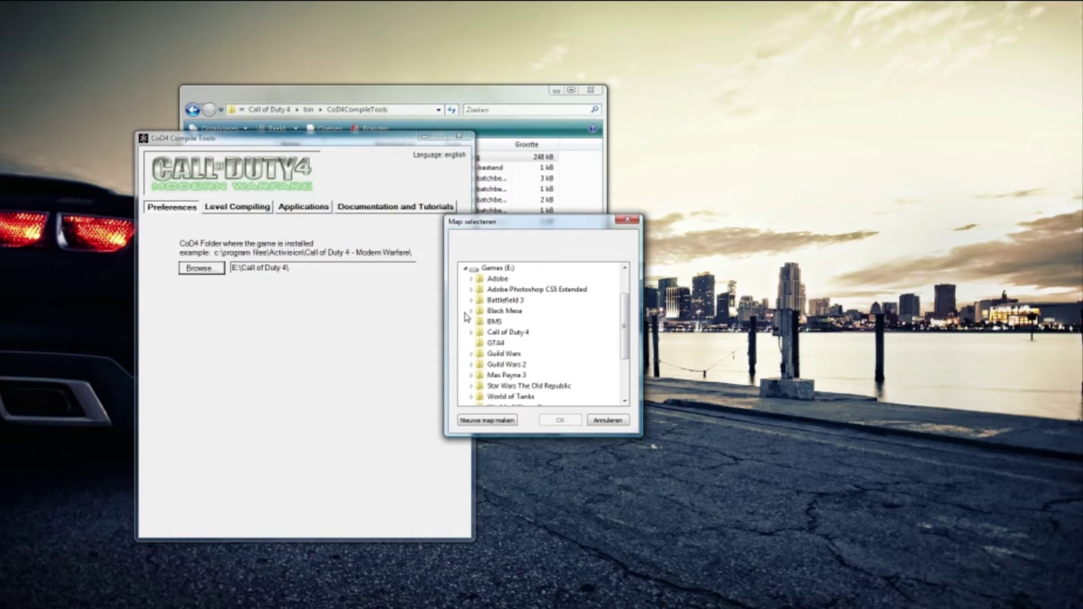
double_click(509, 333)
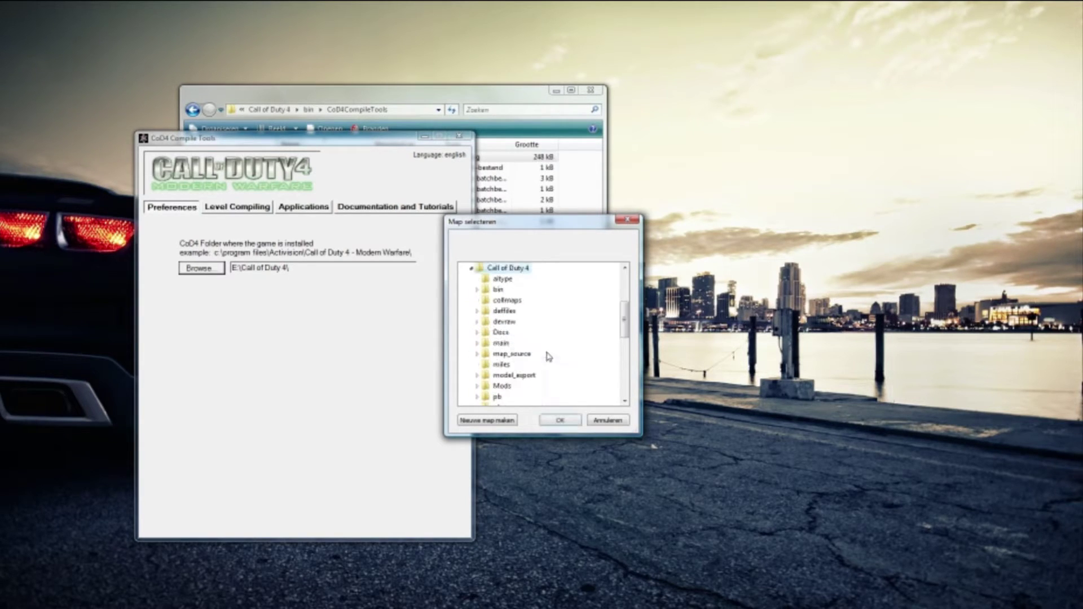
click(545, 422)
click(245, 216)
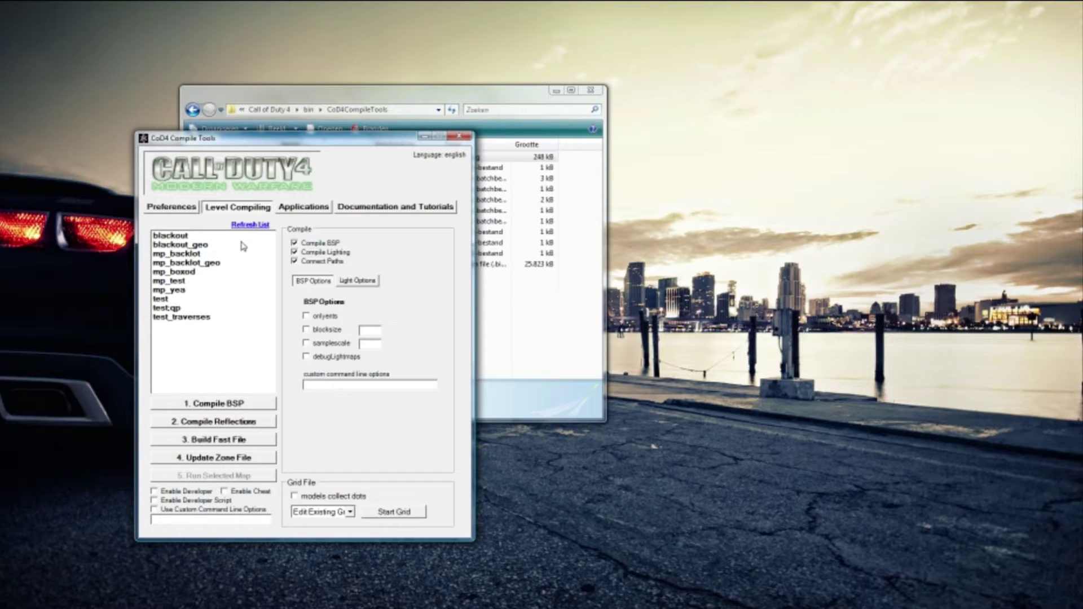
View the Applications and Documentation and Tutorials pages, then close Compile Tools and return to bin
click(312, 215)
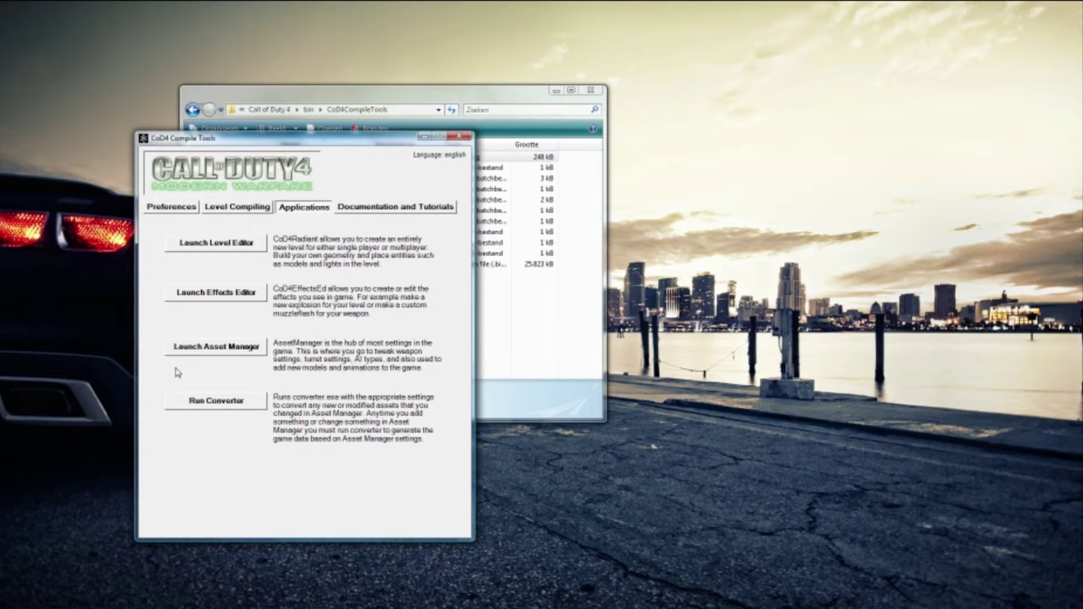
click(373, 209)
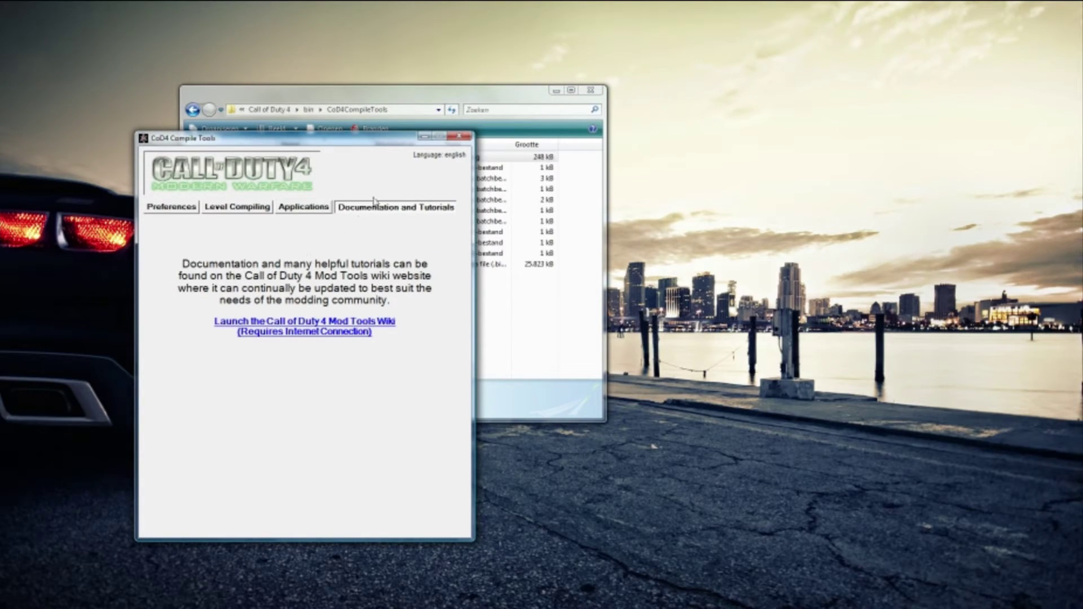
click(461, 136)
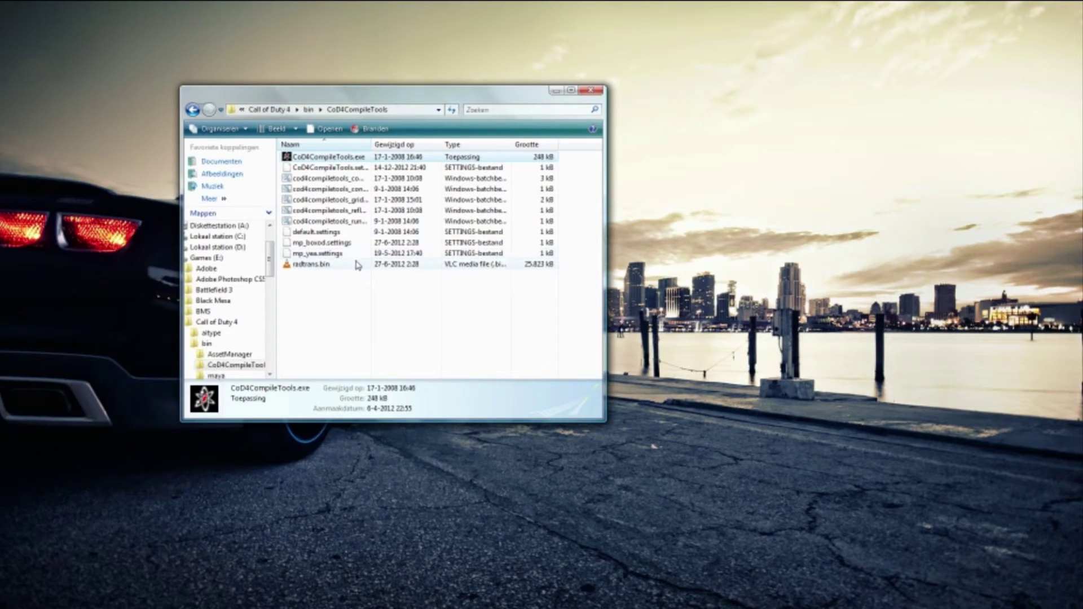
key(BackSpace)
Start CoD4Radiant.exe from the bin folder to get an empty unnamed.map
click(322, 297)
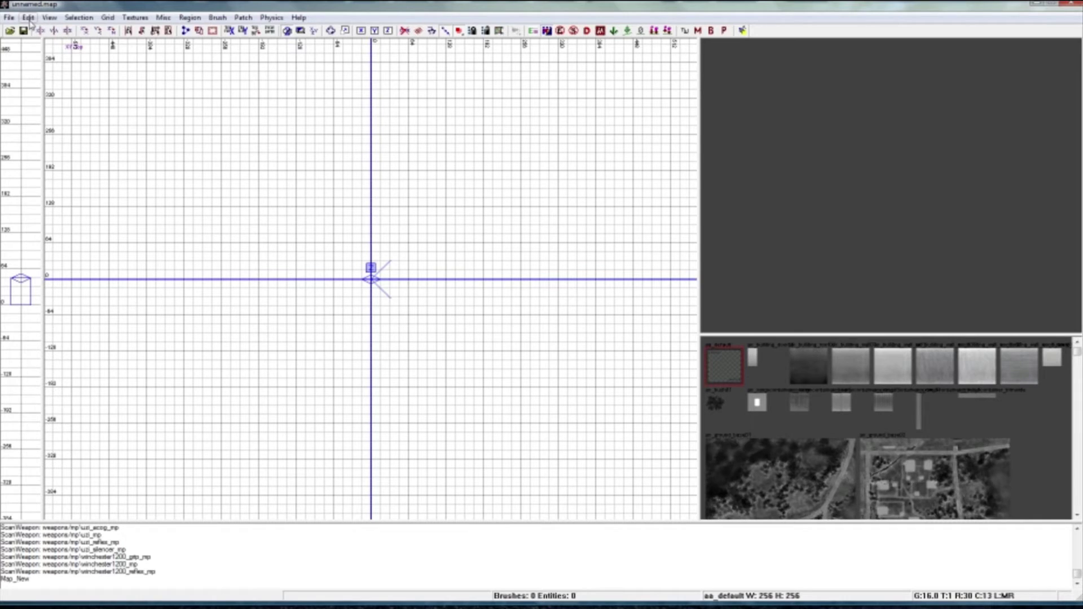
click(30, 19)
Open CoD4Radiant Preferences and move the dialog over the grid's left side
click(62, 160)
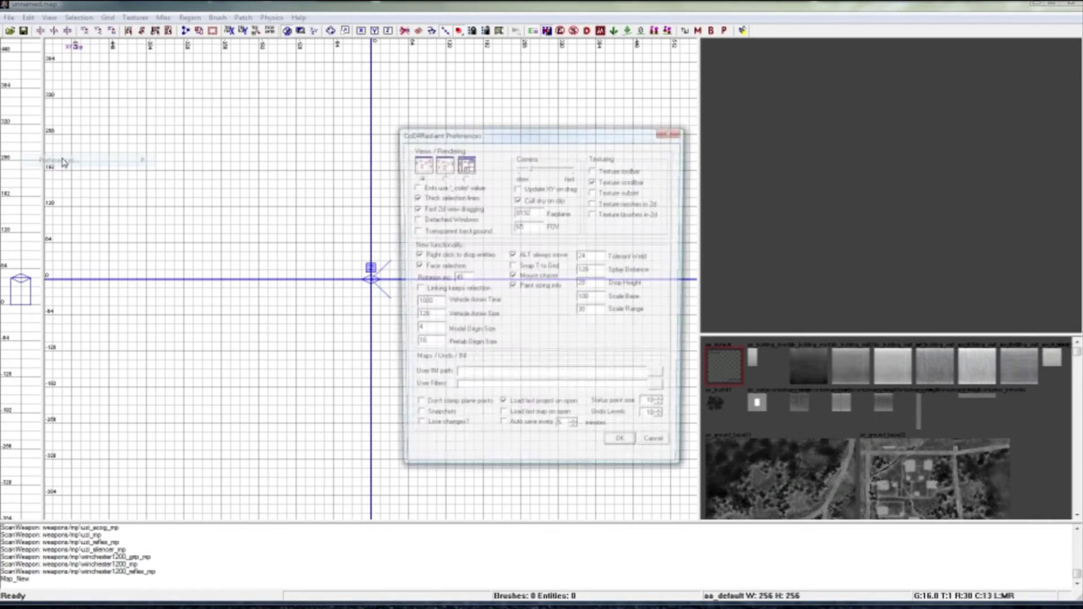
drag(495, 139, 308, 104)
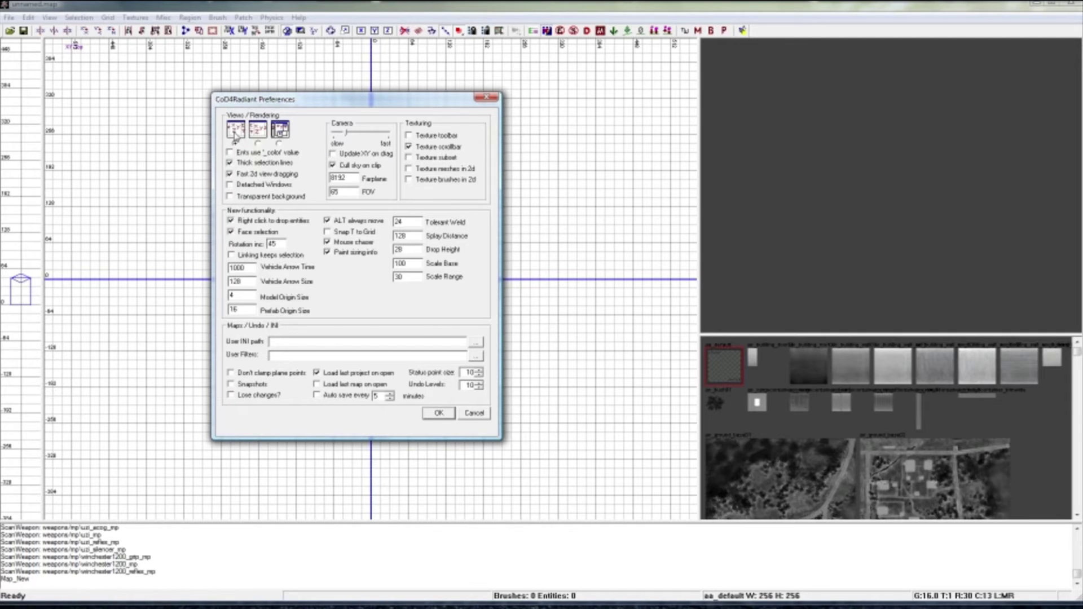
Cancel Preferences, resize the grid view against the side panes, and reopen Preferences
click(487, 98)
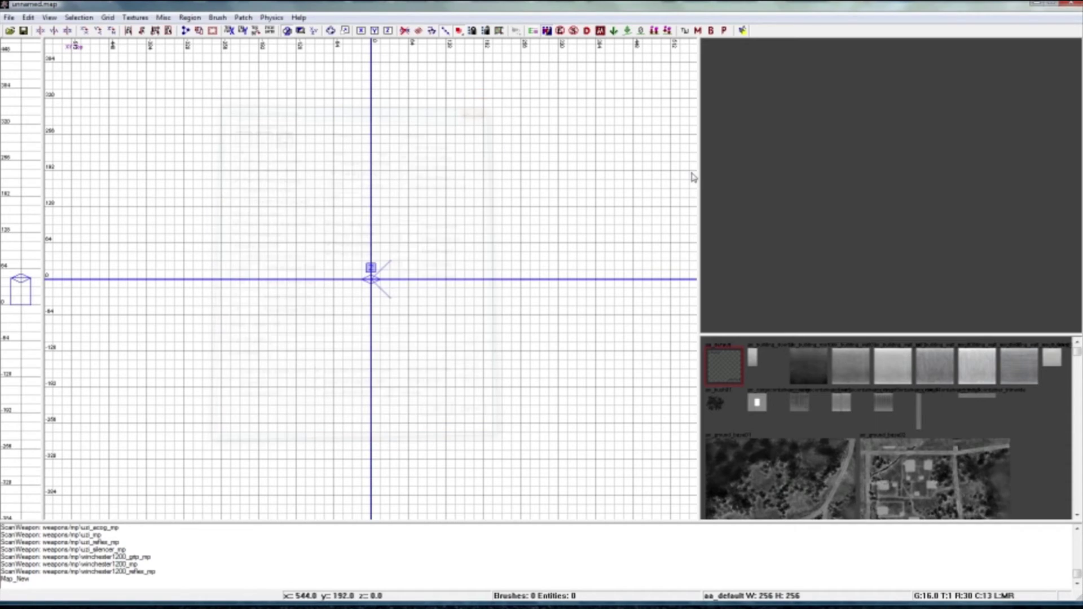
drag(698, 170, 548, 171)
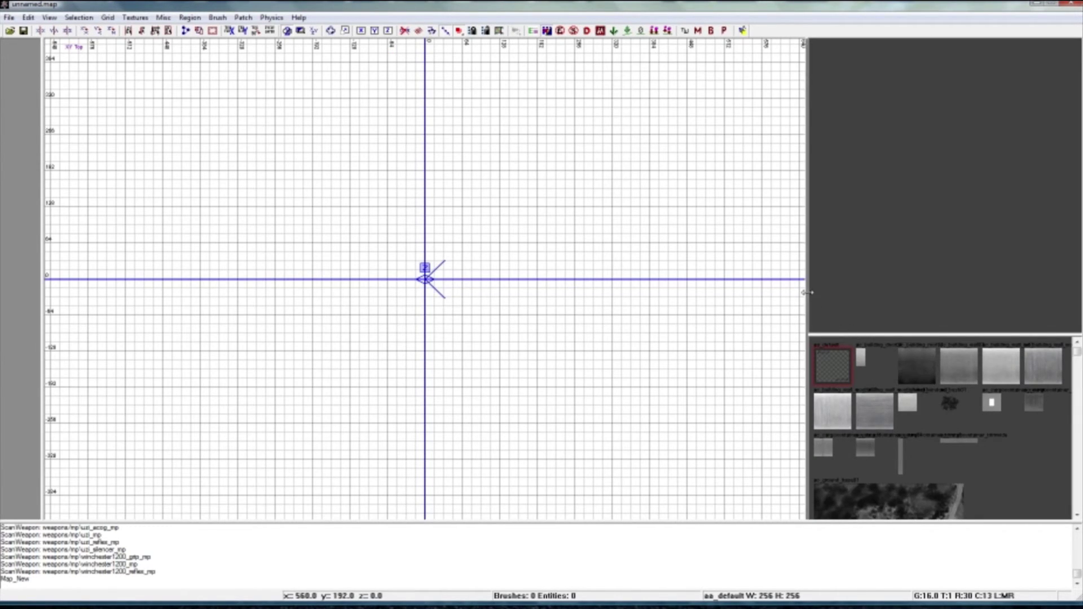
drag(807, 290, 713, 236)
click(10, 18)
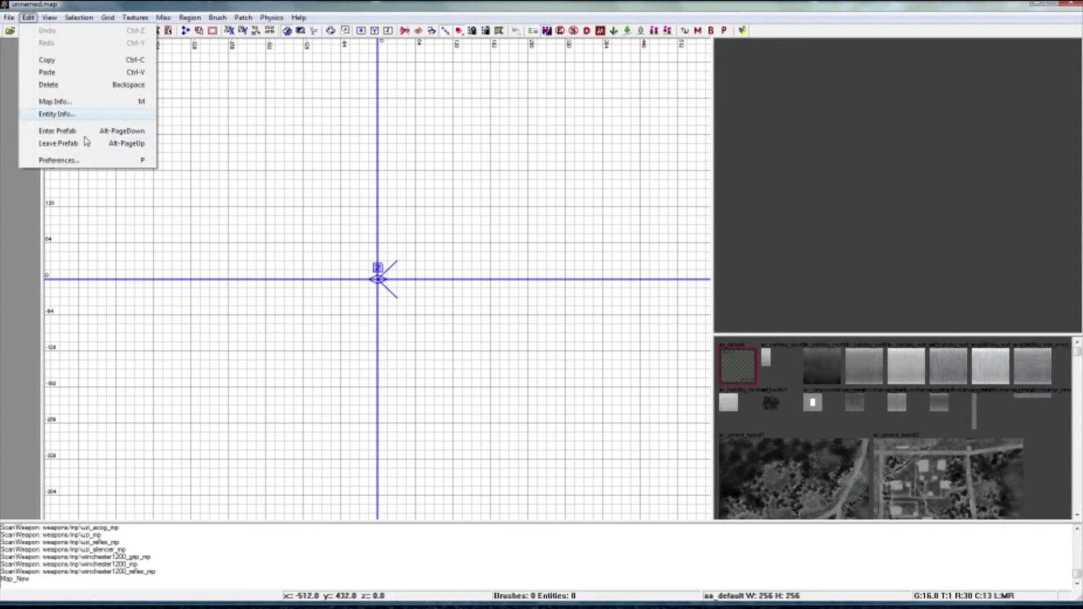
click(90, 162)
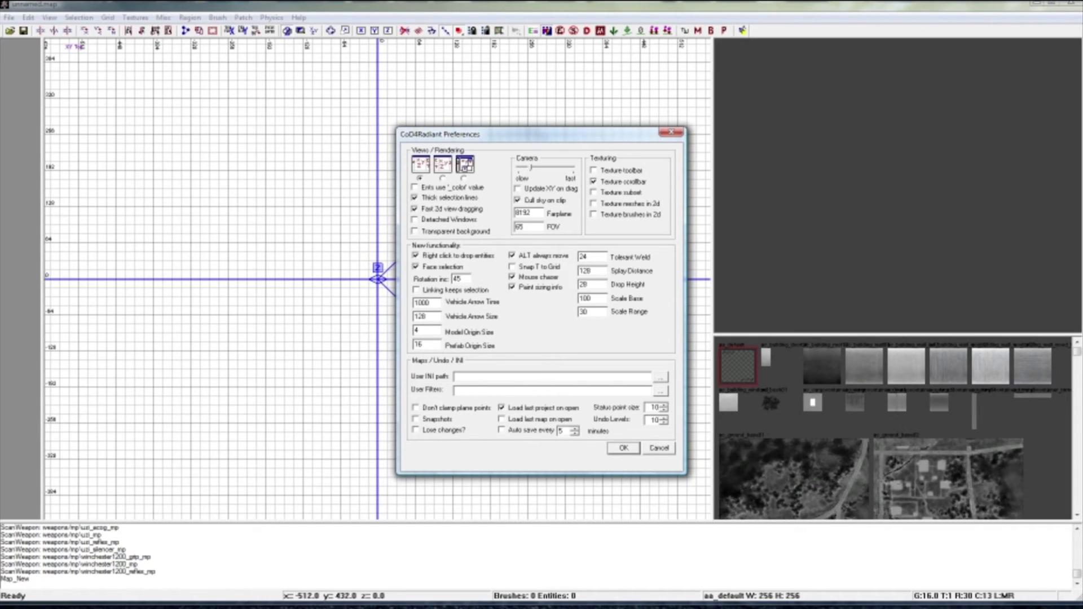
Leave the User INI path empty and accept preferences with FOV 65, Farplane 8192
click(454, 377)
click(621, 449)
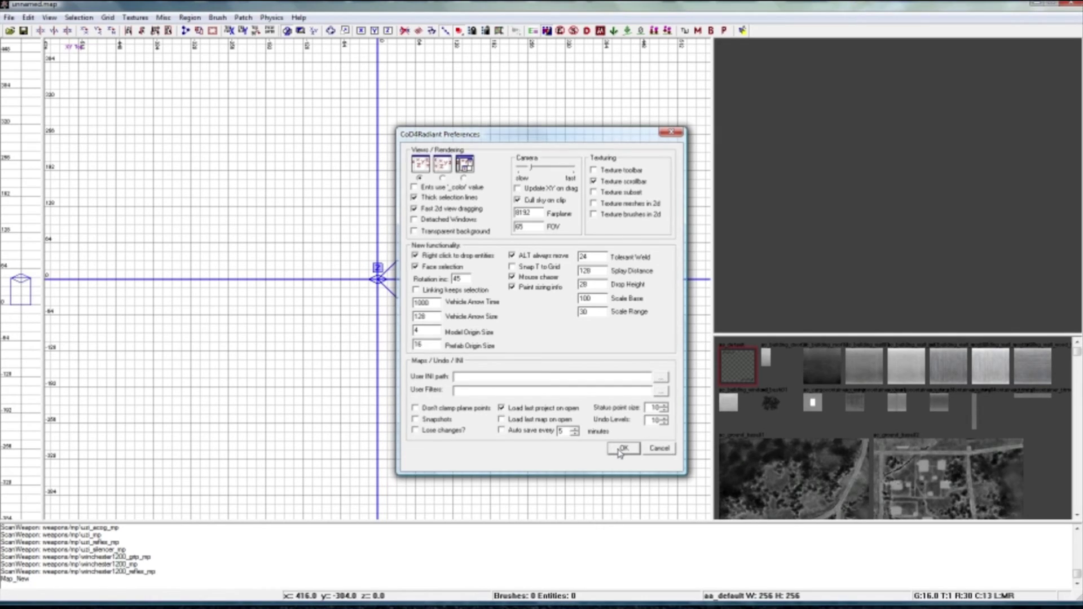